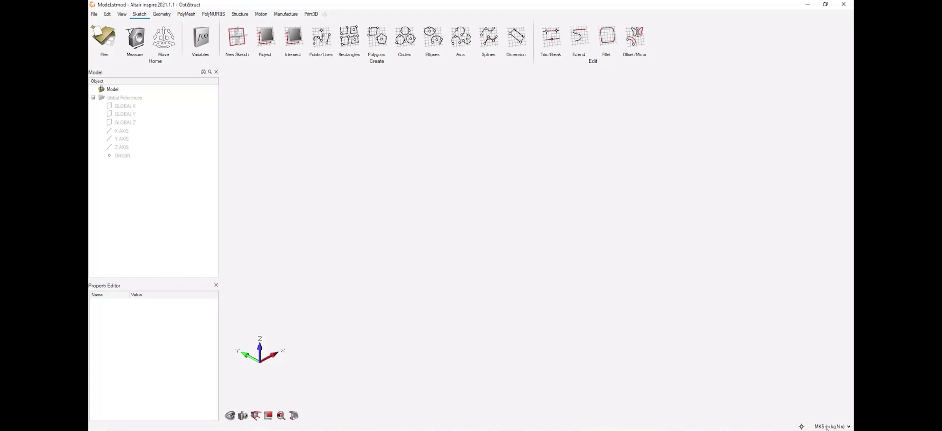
# - Set IPS units and draw the L profile's left, bottom and short right edges
pyautogui.click(827, 426)
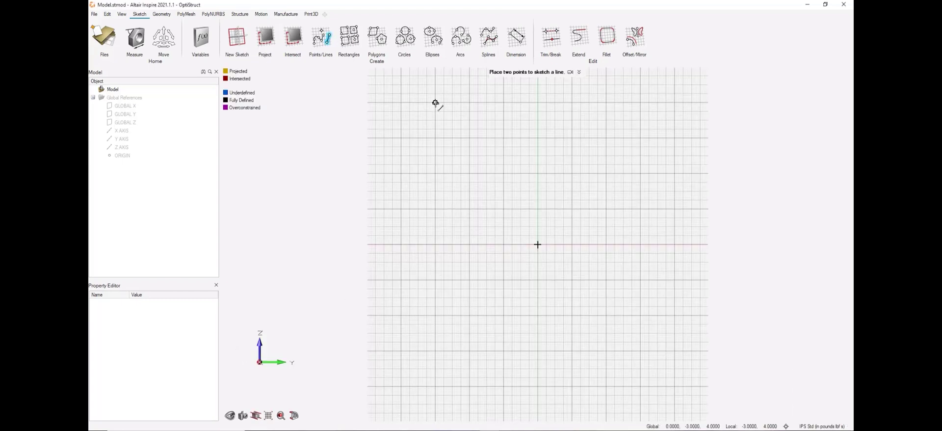
pyautogui.click(435, 102)
pyautogui.click(436, 292)
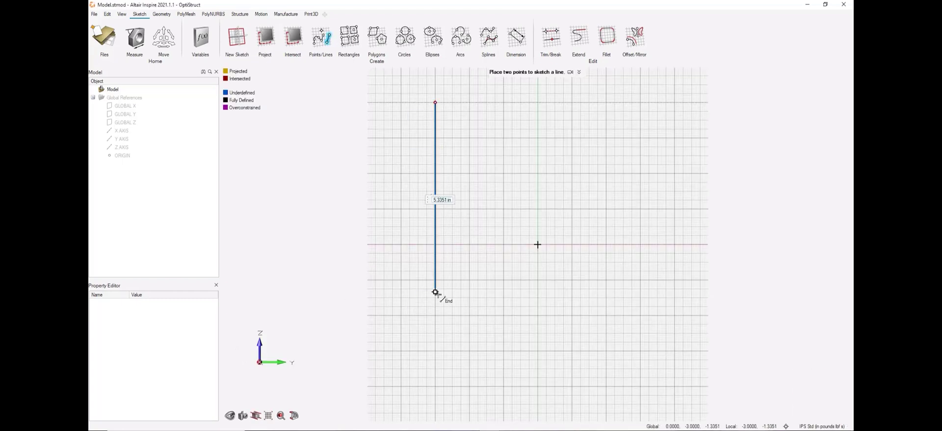
pyautogui.click(670, 292)
pyautogui.click(670, 244)
# - Draw the L profile's inner step and upright, close it, and dimension its left-edge height
pyautogui.click(499, 244)
pyautogui.click(498, 102)
pyautogui.click(435, 102)
pyautogui.press('d')
pyautogui.click(433, 157)
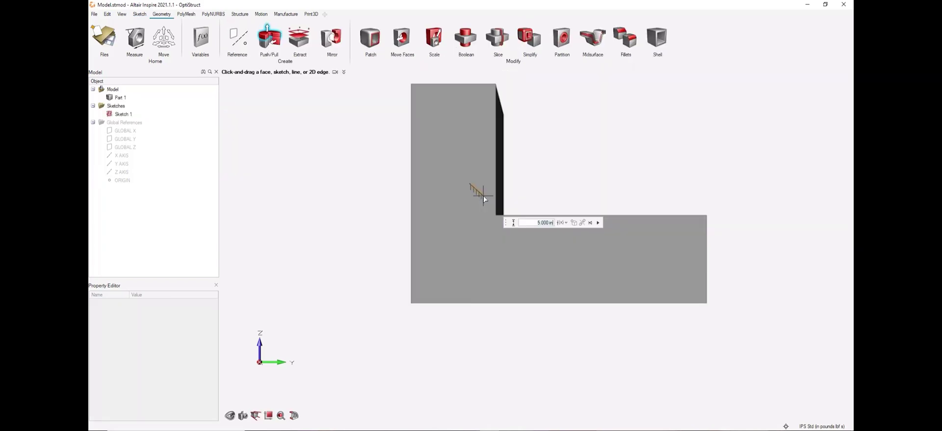
# - Sketch a rectangle on the block face and dimension its top edge
pyautogui.click(599, 309)
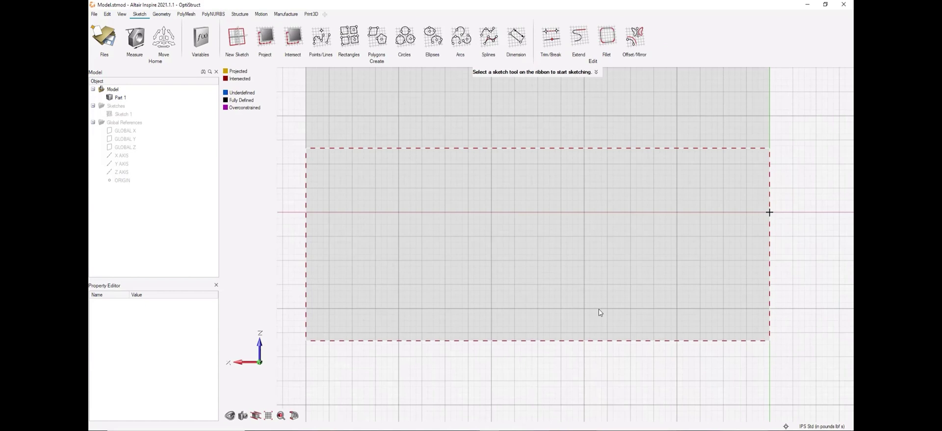
pyautogui.click(485, 340)
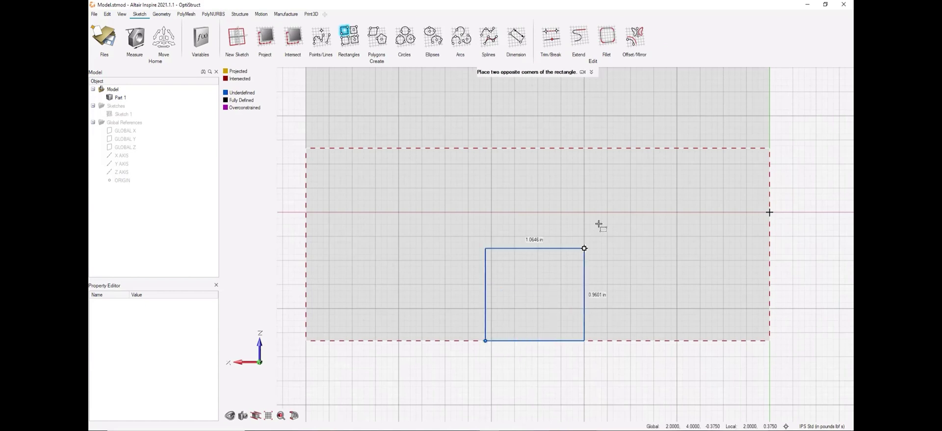
pyautogui.click(588, 148)
pyautogui.press('d')
pyautogui.click(571, 147)
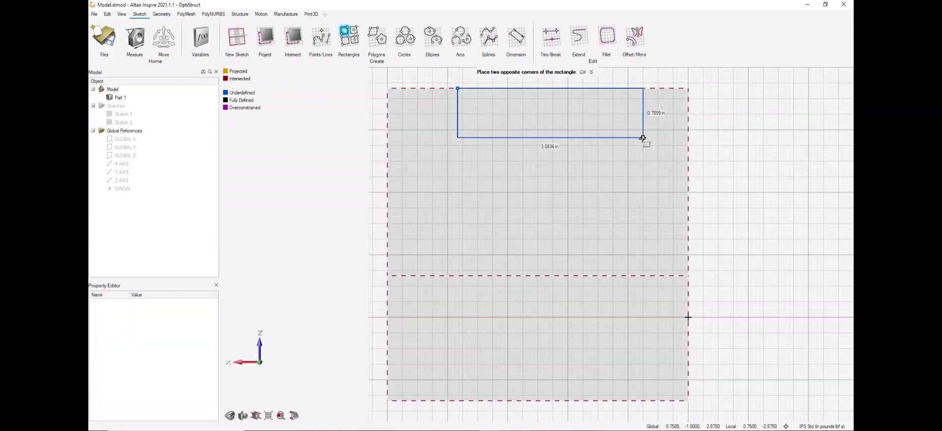
# - Add a second rectangle and give it 1 in left and right offset dimensions
pyautogui.click(643, 137)
pyautogui.press('d')
pyautogui.press('Return')
pyautogui.click(643, 112)
pyautogui.write('1')
pyautogui.press('Return')
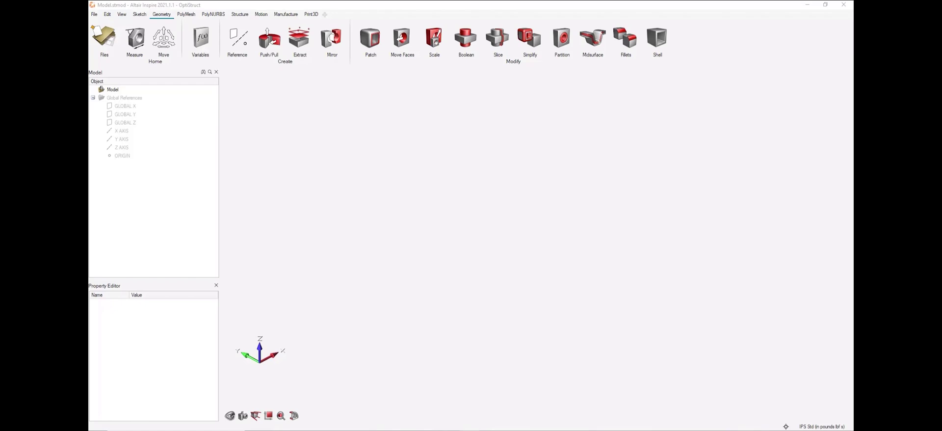
# - Import bracket.prt.2 through File > Import with the file filter set to ProE
pyautogui.click(93, 14)
pyautogui.click(126, 69)
pyautogui.click(435, 206)
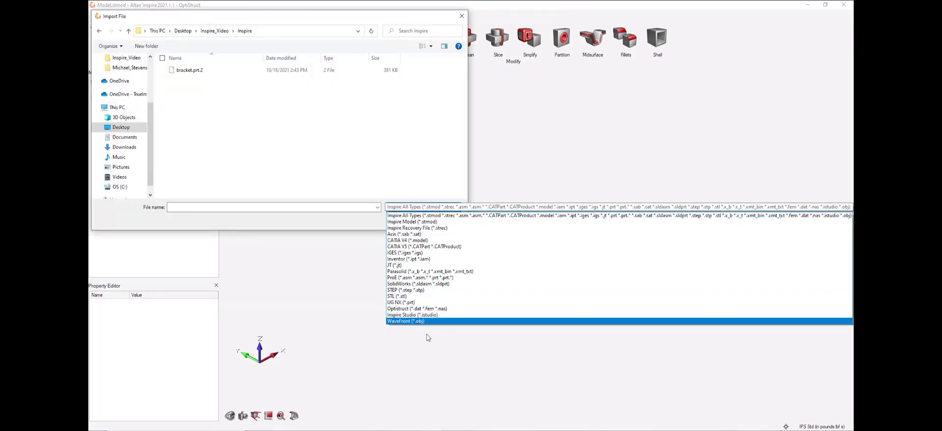
pyautogui.click(436, 278)
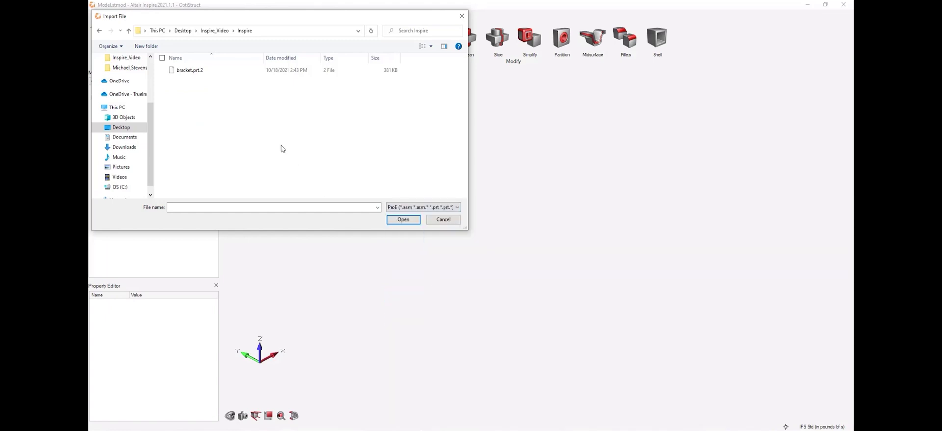
pyautogui.doubleClick(206, 71)
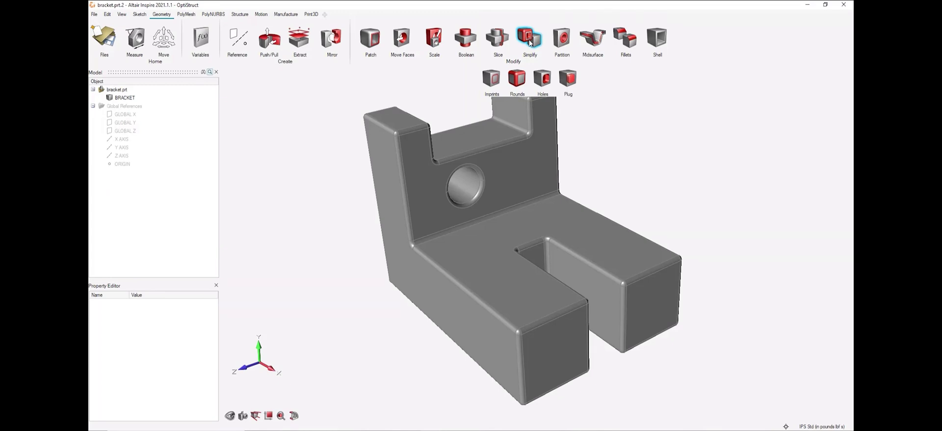
# - Plug the bracket's hole, inspect the result, then undo the plug
pyautogui.click(565, 75)
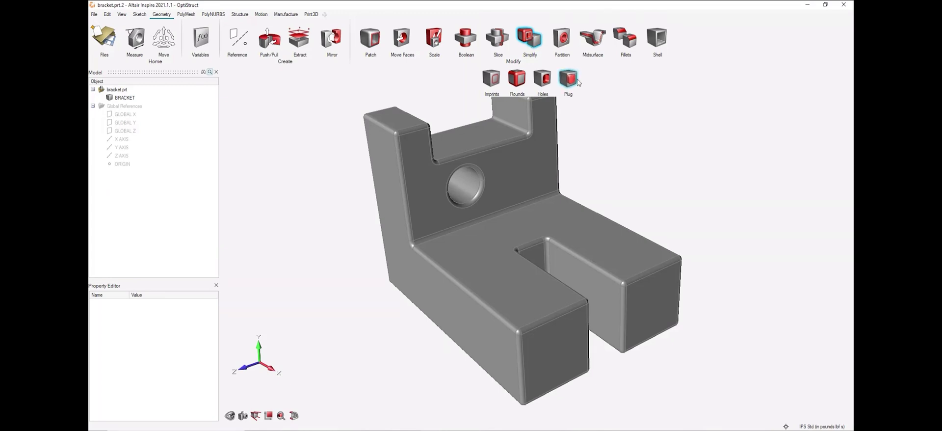
pyautogui.click(466, 187)
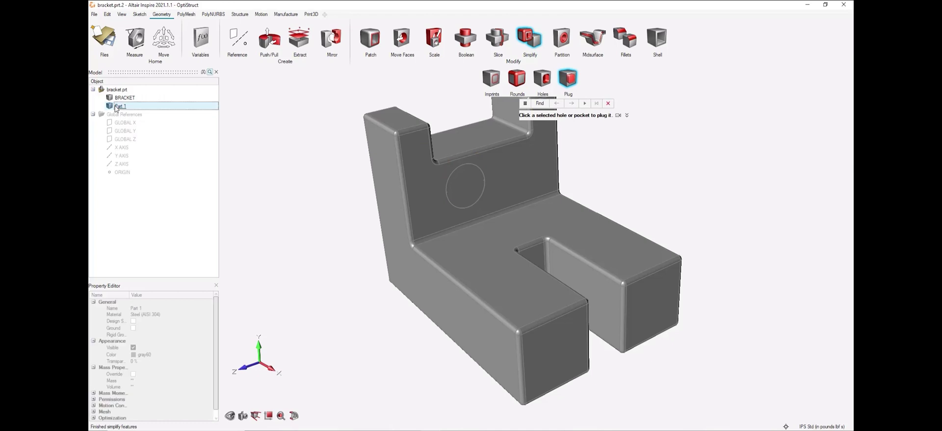
pyautogui.press('i')
pyautogui.hotkey('ctrl', 'z')
pyautogui.hotkey('ctrl', 'z')
# - Remove the bracket's hole and all its rounds, then exit Simplify
pyautogui.click(542, 78)
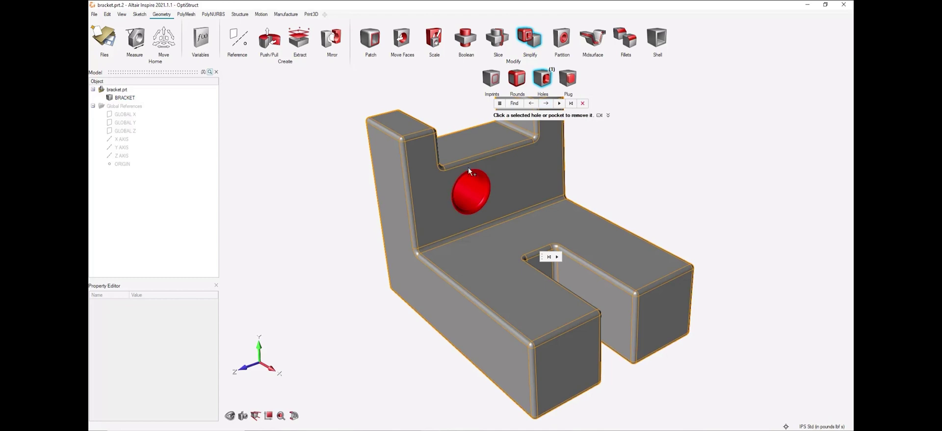
pyautogui.click(470, 189)
pyautogui.click(521, 81)
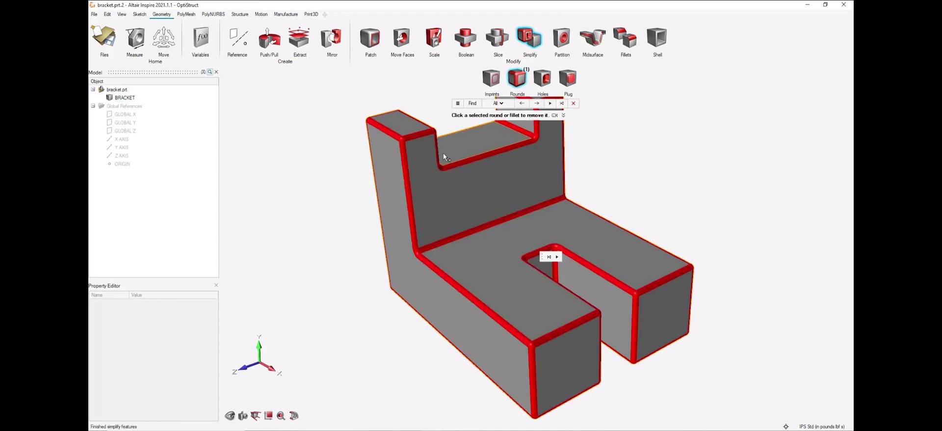
pyautogui.click(404, 164)
pyautogui.press('Escape')
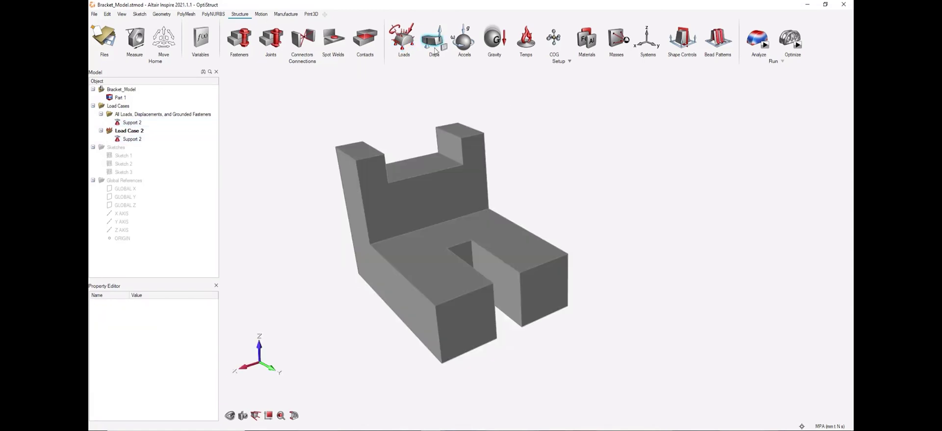
# - Put a pressure on the top face and a 5 g acceleration on the part, then preview and cancel a temperature
pyautogui.click(401, 36)
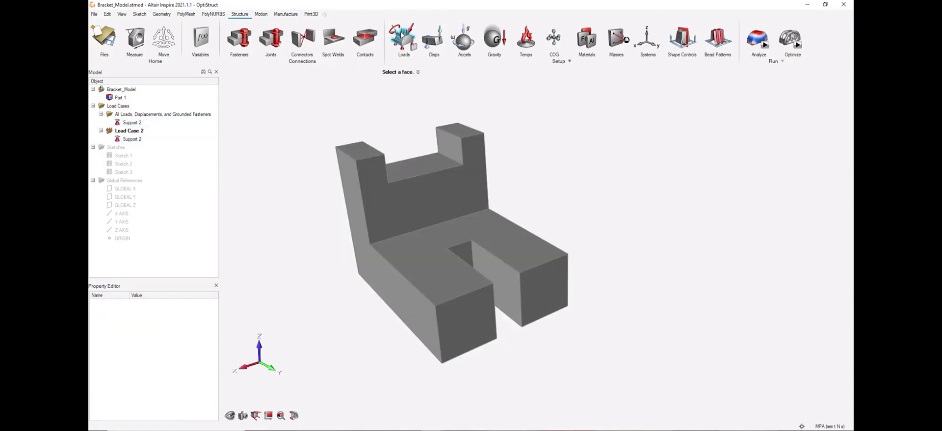
pyautogui.click(443, 138)
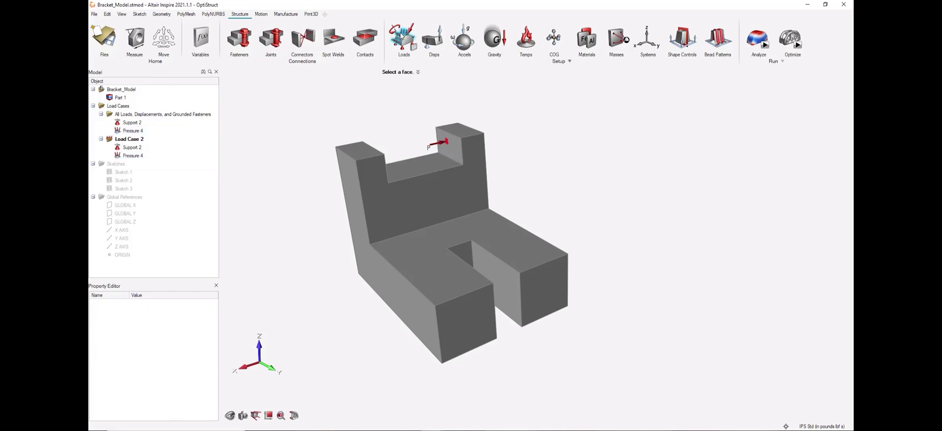
pyautogui.click(463, 38)
pyautogui.click(421, 157)
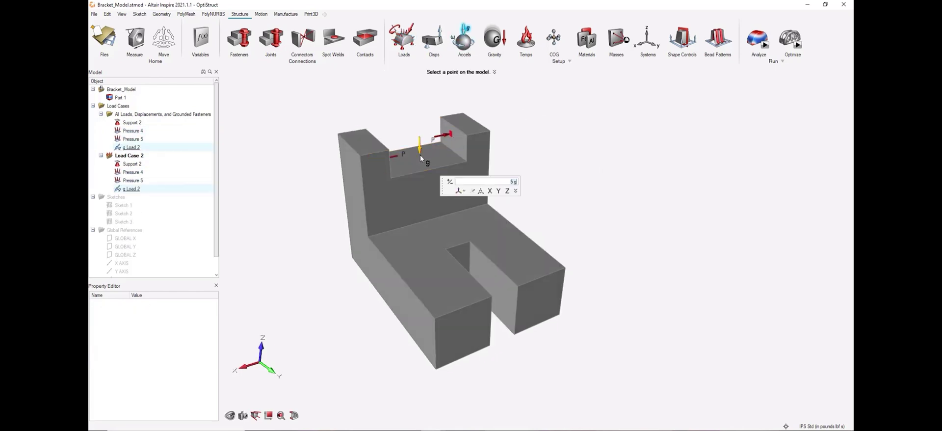
pyautogui.click(524, 43)
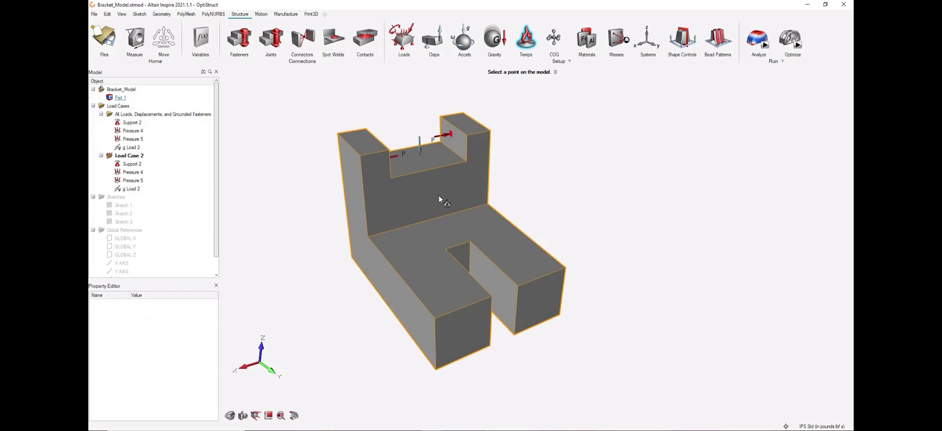
pyautogui.click(439, 195)
# - Confirm Part 1 is Aluminum (6061-T6) and browse the Material Library before closing it
pyautogui.click(584, 44)
pyautogui.click(640, 93)
pyautogui.click(611, 77)
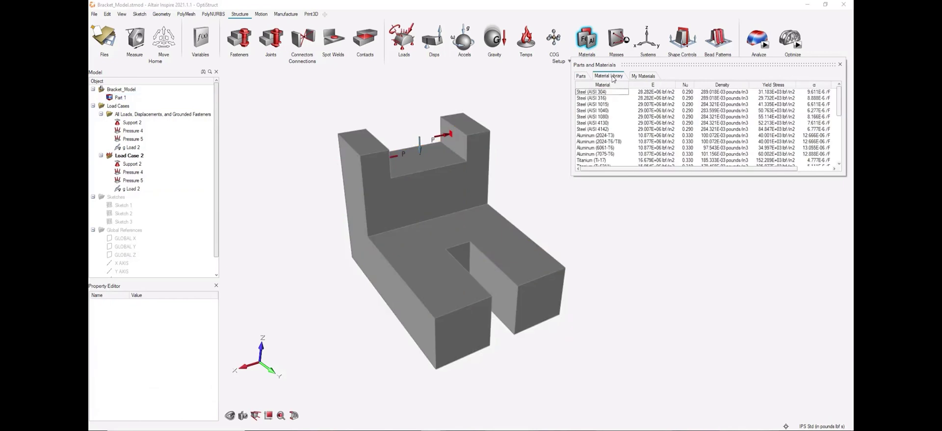
pyautogui.scroll(-1, 706, 128)
pyautogui.scroll(1, 706, 128)
pyautogui.click(840, 64)
pyautogui.click(764, 46)
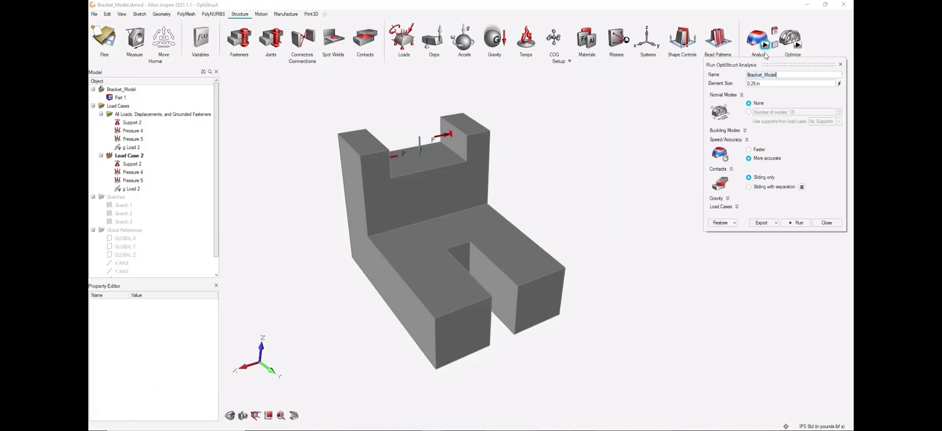
# - Run the analysis, cut a section plane through the bracket, and display von Mises stress
pyautogui.click(795, 223)
pyautogui.click(448, 415)
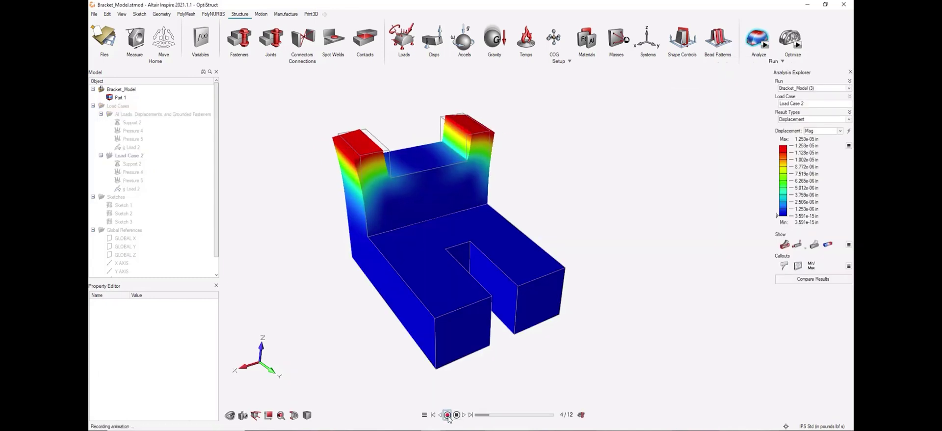
pyautogui.click(293, 415)
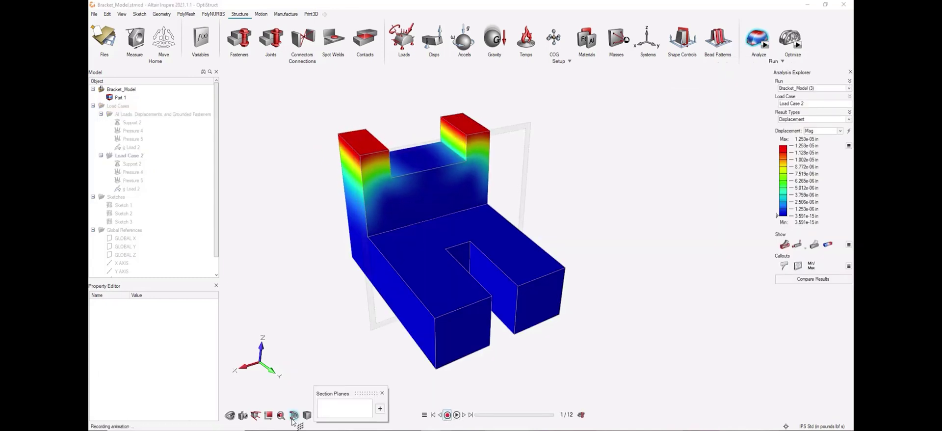
pyautogui.click(428, 171)
pyautogui.click(795, 119)
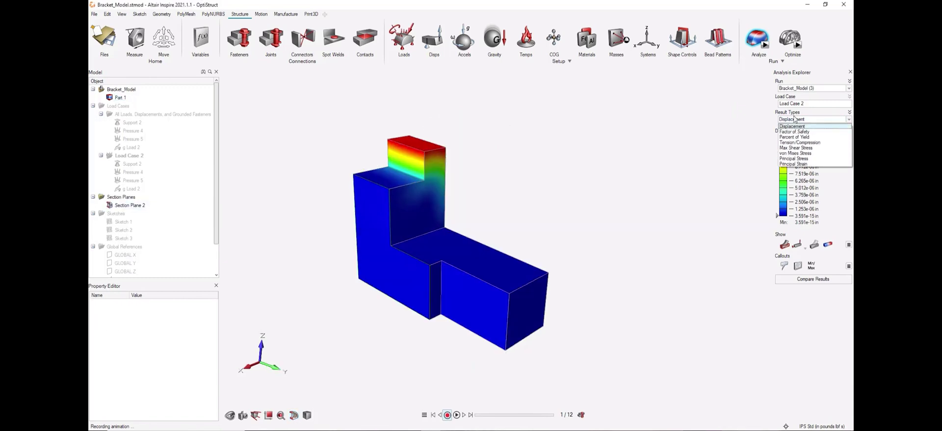
pyautogui.click(796, 153)
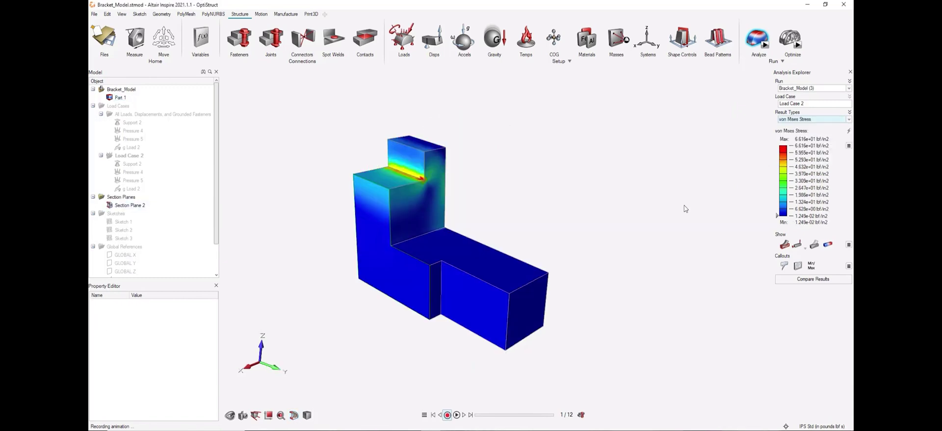
# - Probe stress at section points, show Min/Max callouts, and hide the low-stress regions
pyautogui.click(784, 267)
pyautogui.click(371, 218)
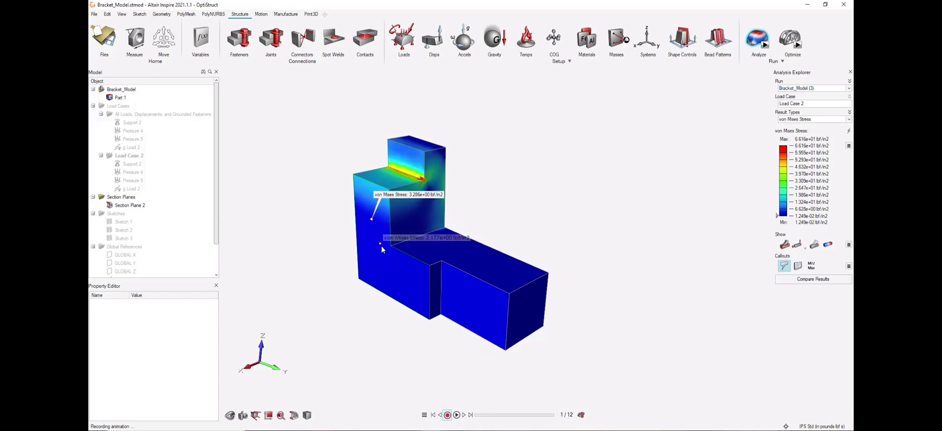
pyautogui.click(383, 256)
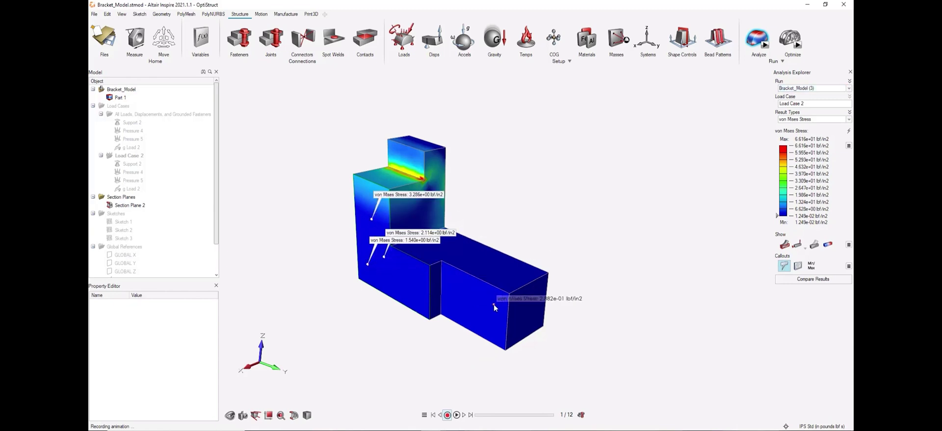
pyautogui.click(784, 266)
pyautogui.click(812, 265)
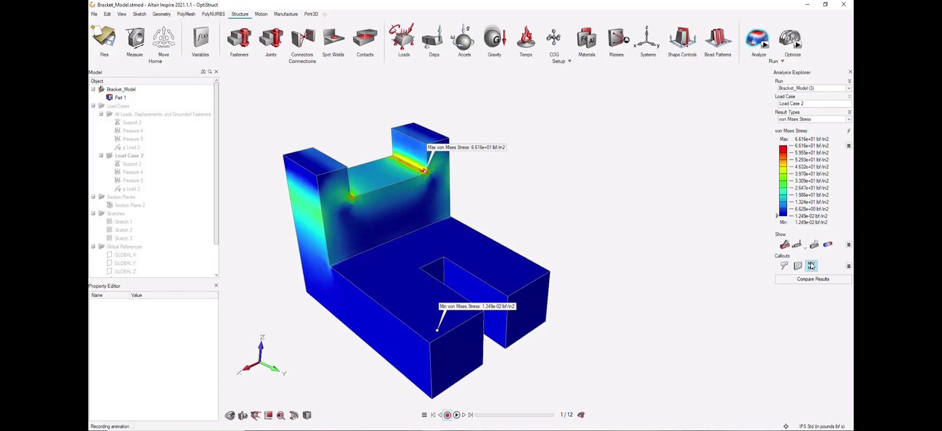
pyautogui.click(811, 266)
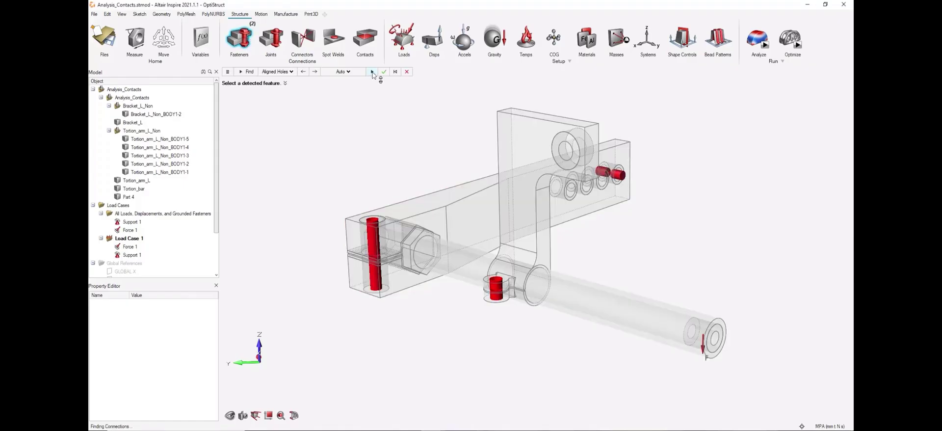
# - Add a Grounded Bolt in the bracket hole, then select the middle cylinder's contact in Contacts
pyautogui.click(372, 72)
pyautogui.click(283, 72)
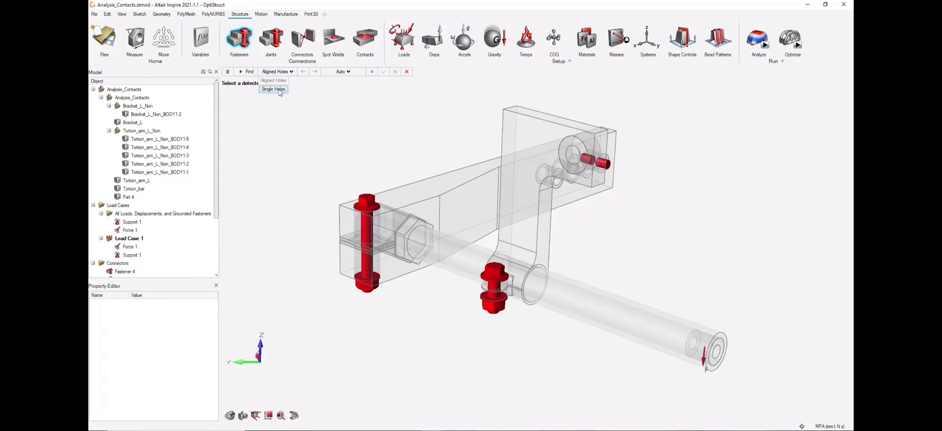
pyautogui.click(274, 89)
pyautogui.click(579, 156)
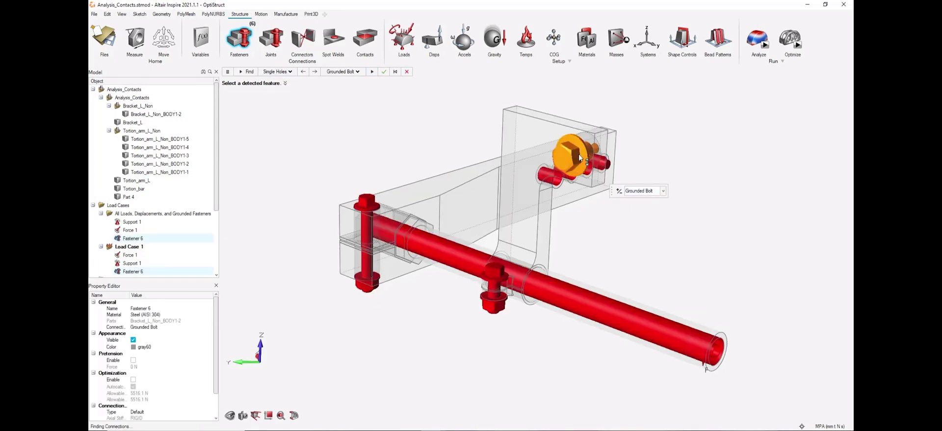
pyautogui.click(663, 191)
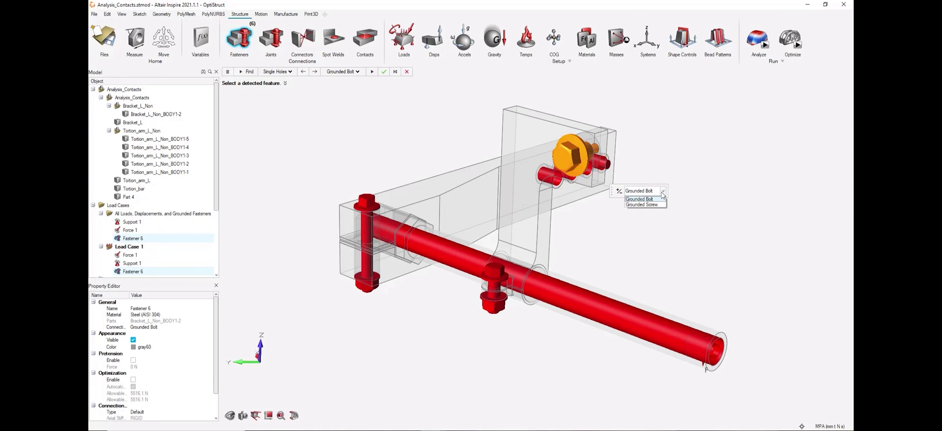
pyautogui.click(366, 43)
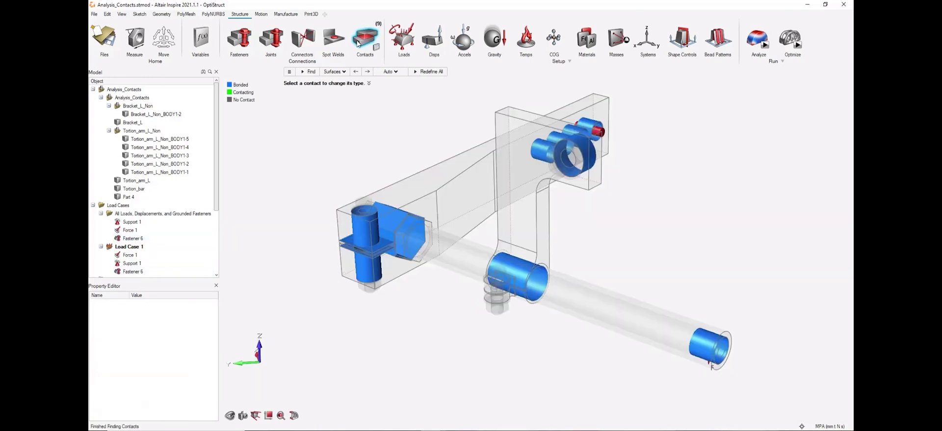
pyautogui.click(543, 289)
# - Set the middle cylinder to Contacting, toggle Min/Max callouts, show Factor of Safety, and raise the threshold
pyautogui.click(571, 322)
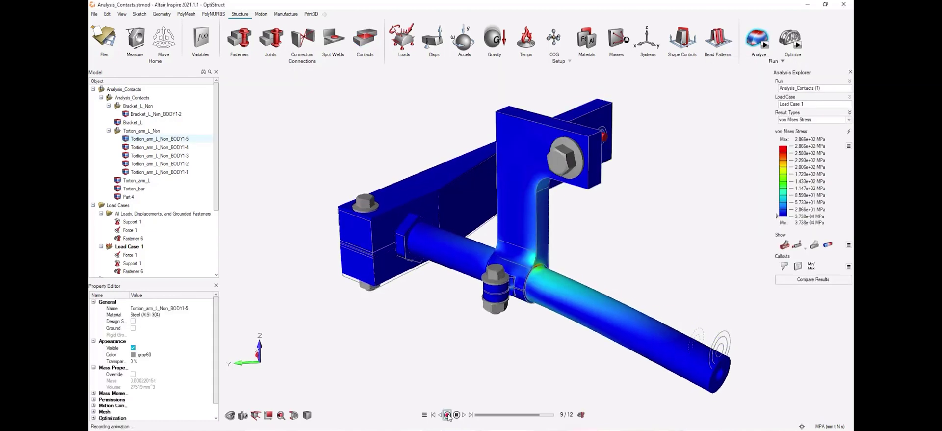
pyautogui.click(811, 266)
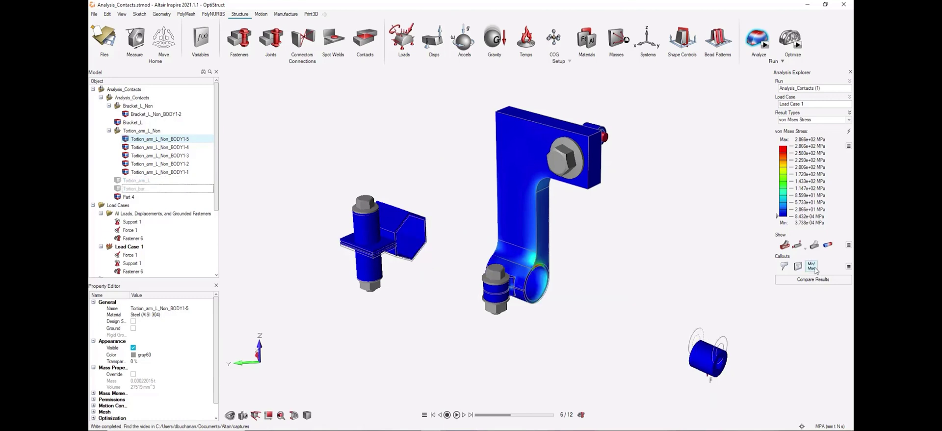
pyautogui.click(812, 266)
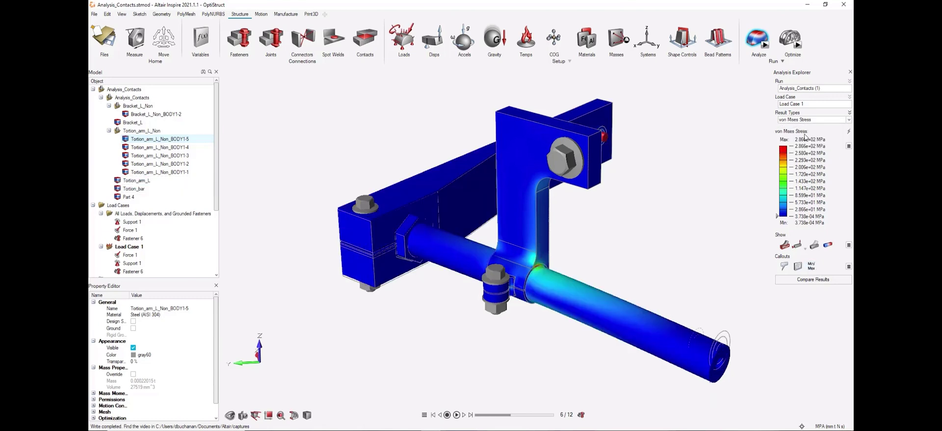
pyautogui.click(812, 267)
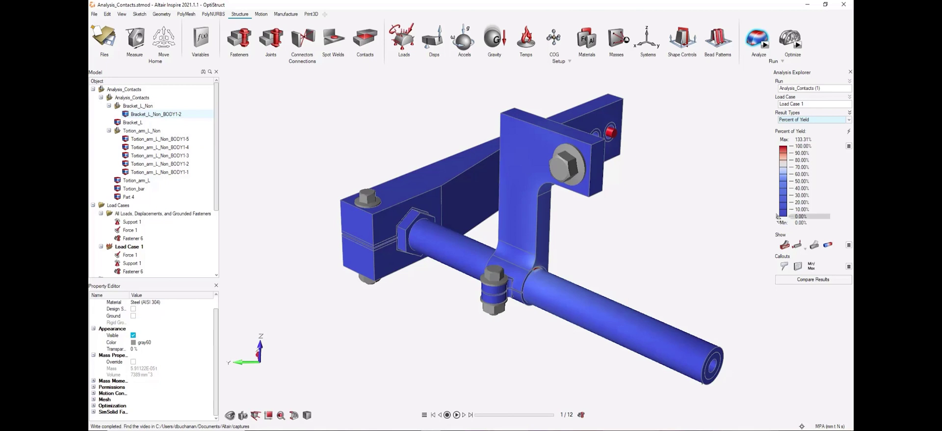
pyautogui.moveTo(776, 216); pyautogui.dragTo(782, 202)
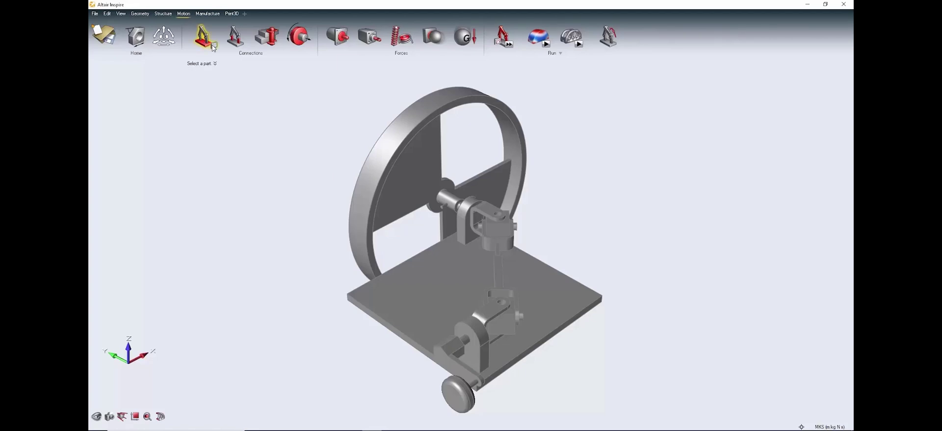
# - Ground the base plate
pyautogui.click(213, 48)
pyautogui.click(271, 106)
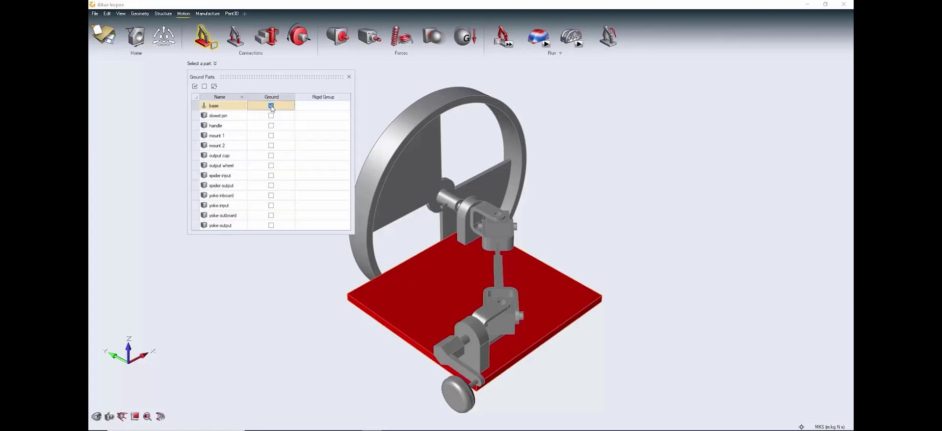
pyautogui.click(349, 77)
# - Create joints at all detected connections and make the locked joint near the handle Active
pyautogui.click(266, 37)
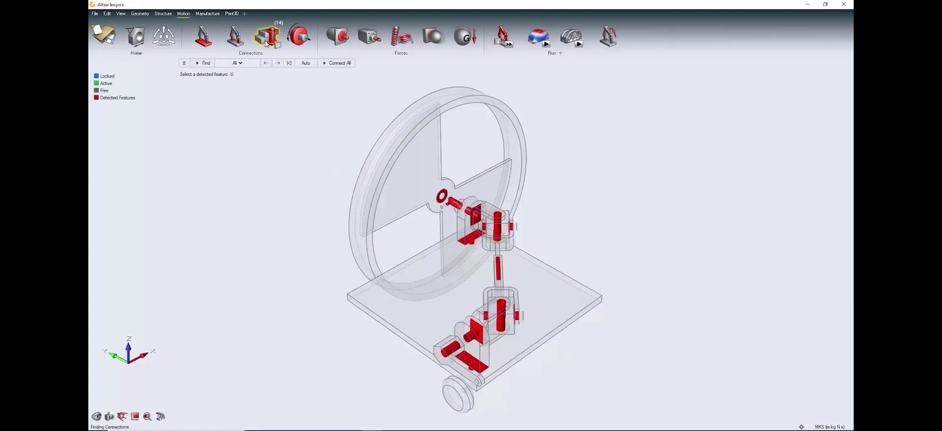
pyautogui.click(337, 63)
pyautogui.scroll(3, 472, 330)
pyautogui.scroll(3, 472, 330)
pyautogui.scroll(3, 473, 330)
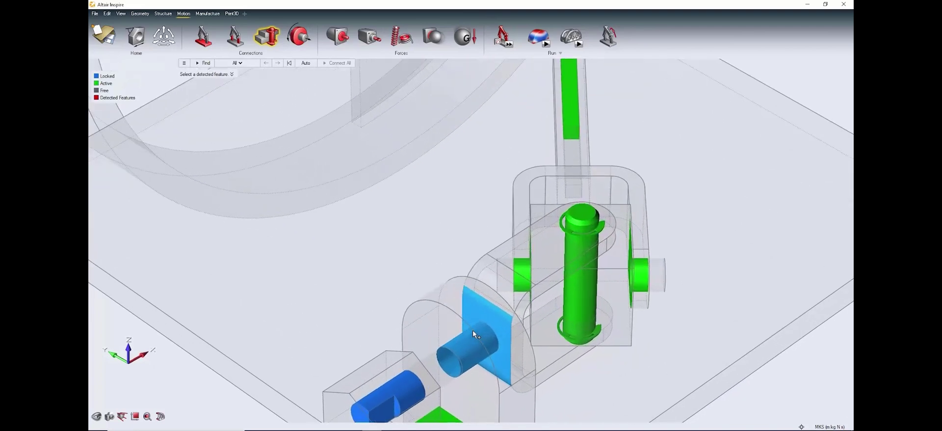
pyautogui.click(469, 350)
pyautogui.click(498, 409)
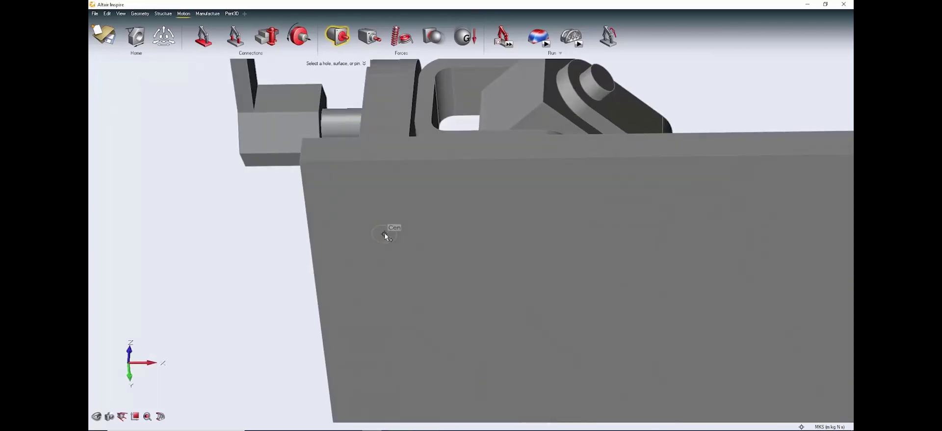
# - Place θ-driven 45 deg motors at the plate corner and red hex face, then quick-run the motion analysis
pyautogui.click(384, 231)
pyautogui.click(414, 259)
pyautogui.click(413, 268)
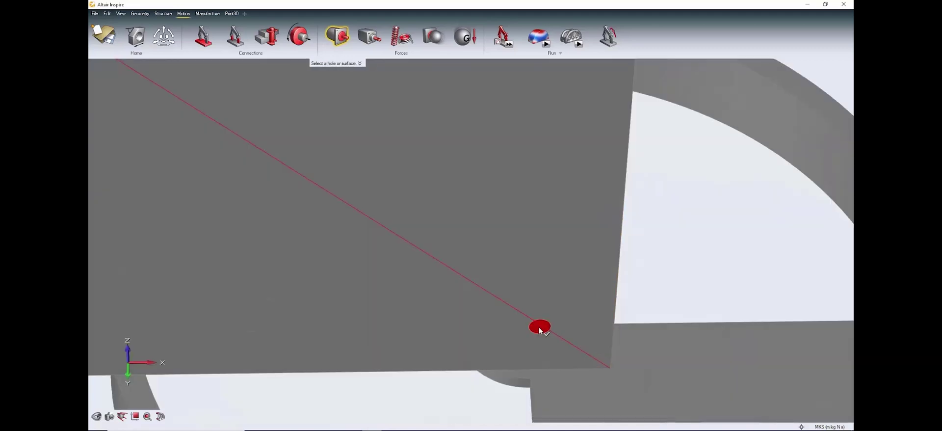
pyautogui.click(539, 326)
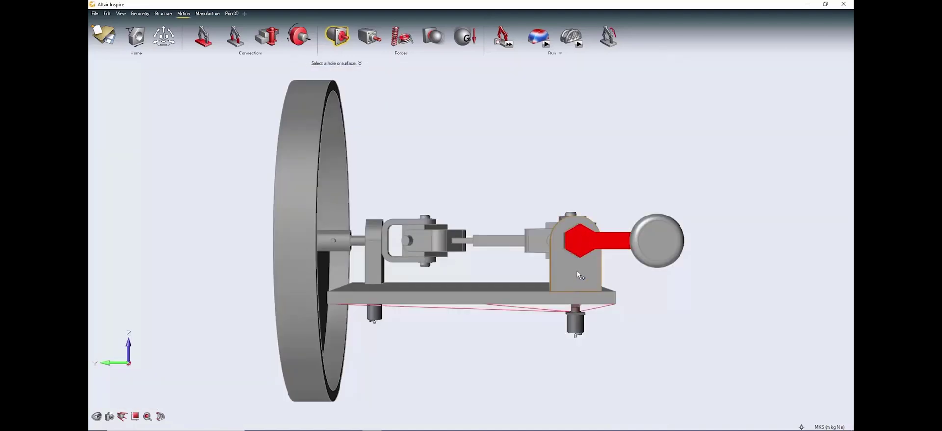
pyautogui.click(577, 271)
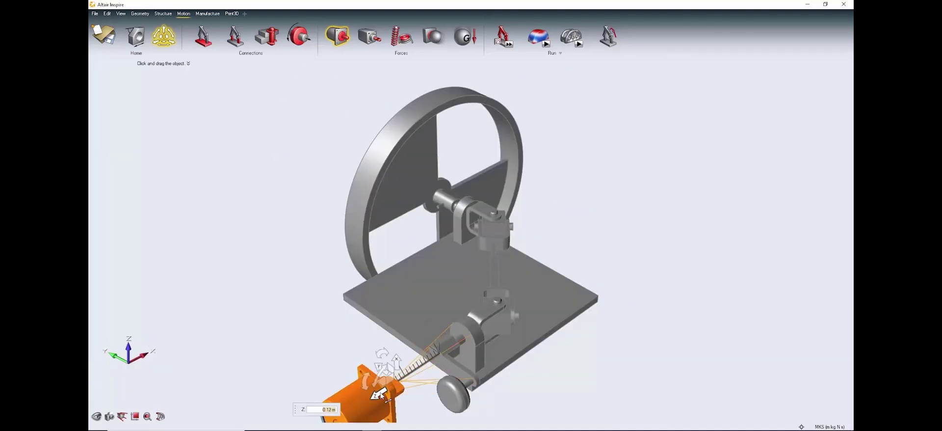
pyautogui.click(508, 44)
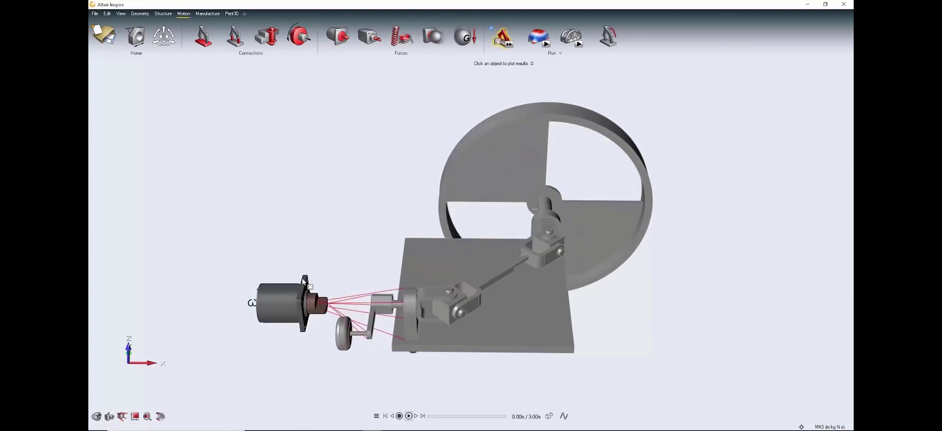
# - Plot Motor 3's desired versus actual speed
pyautogui.click(275, 308)
pyautogui.rightClick(275, 228)
pyautogui.click(304, 251)
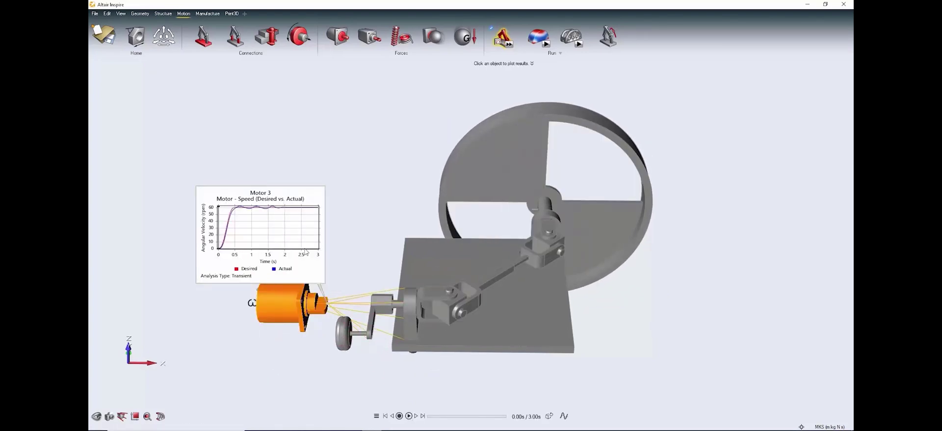
# - In the Joints table, label Joint 6 as the crank and rename Joint 12 to 'Flywheel'
pyautogui.click(267, 38)
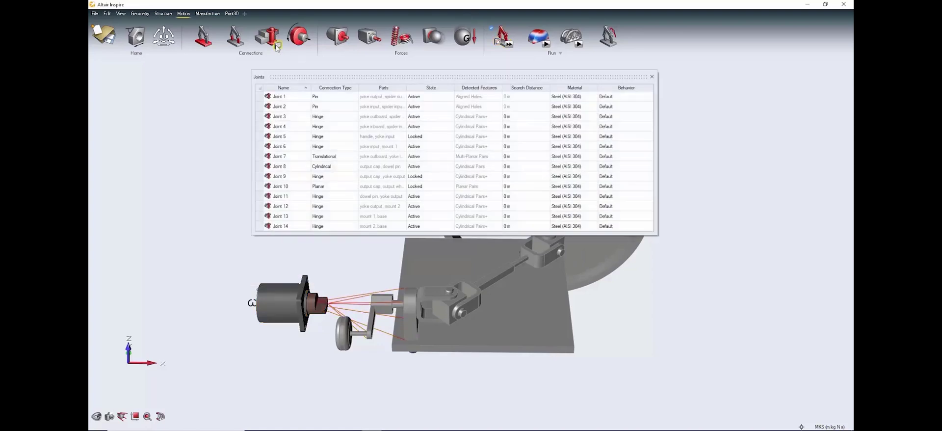
pyautogui.doubleClick(281, 146)
pyautogui.write('@ Crank')
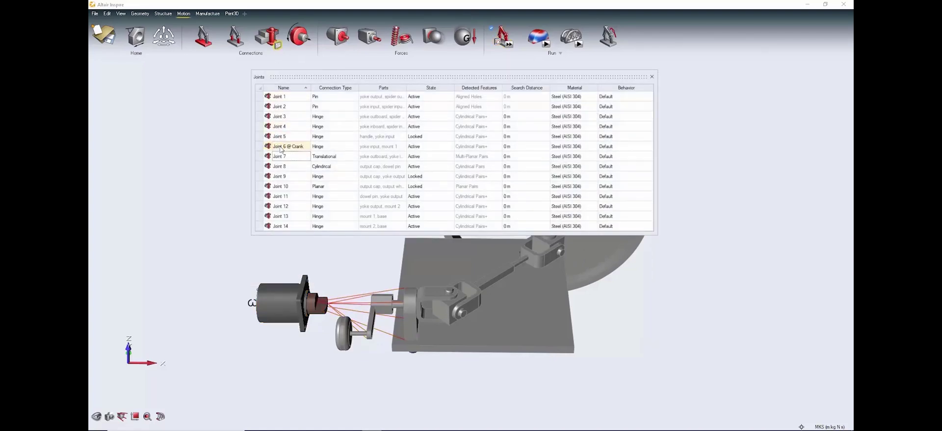
pyautogui.doubleClick(281, 207)
pyautogui.write('Flywheel')
pyautogui.press('Return')
pyautogui.doubleClick(310, 88)
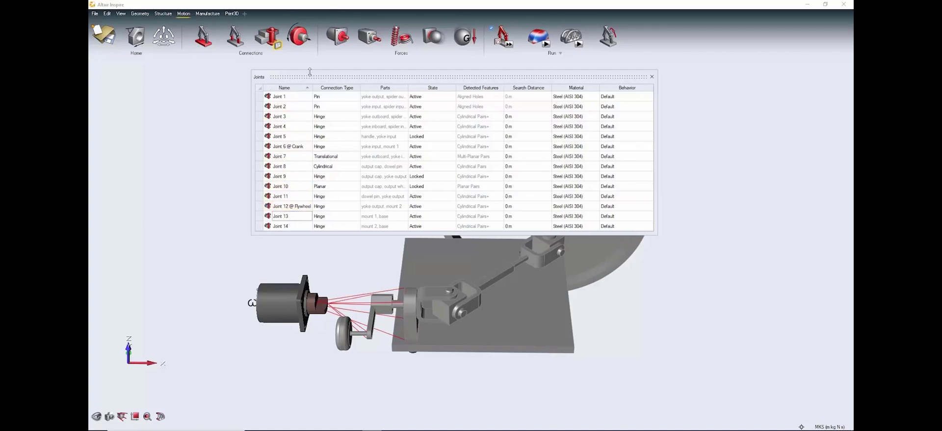
pyautogui.click(652, 76)
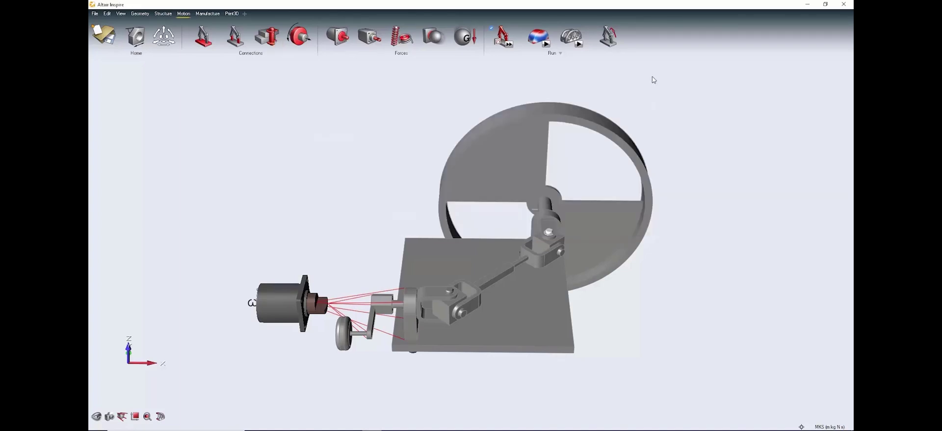
# - Plot motion results for Joint 6 @ Crank and Joint 12 @ Flywheel from the model tree
pyautogui.click(499, 43)
pyautogui.press('F2')
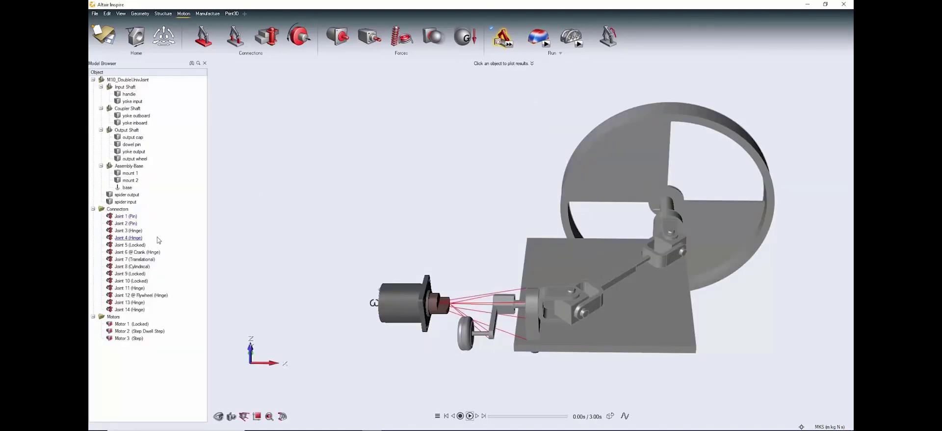
pyautogui.click(133, 252)
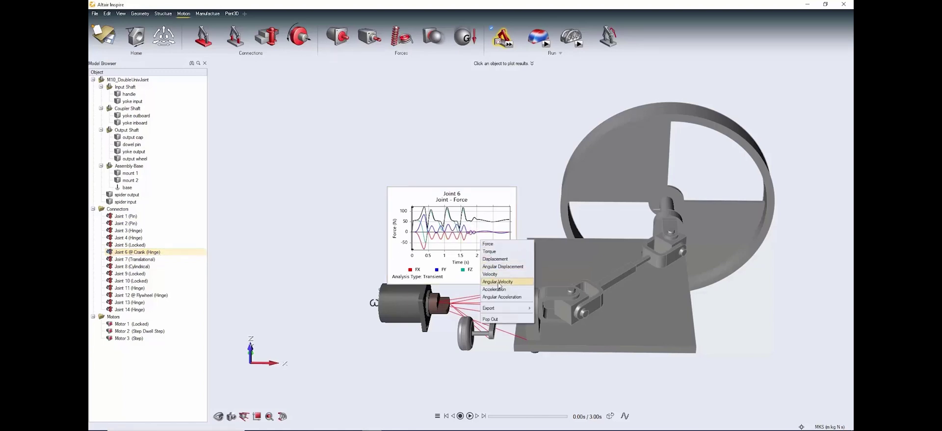
pyautogui.click(158, 295)
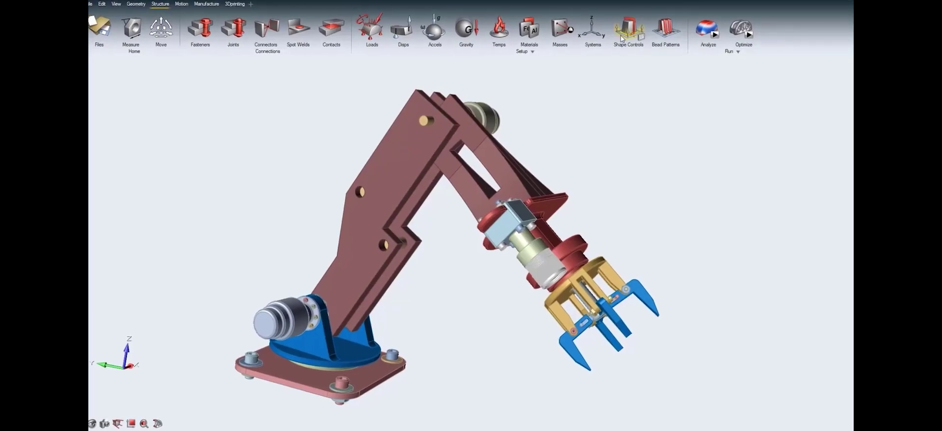
# - Add a parting-plane draw shape control to the robot arm's design space
pyautogui.click(630, 30)
pyautogui.click(586, 68)
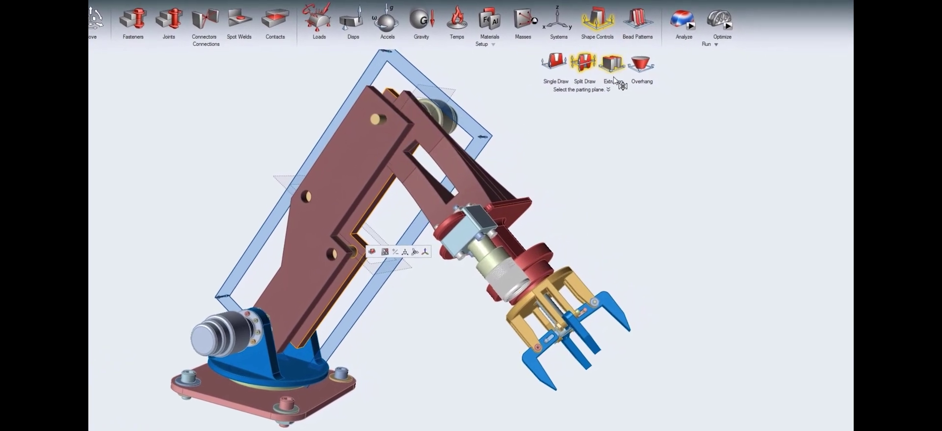
pyautogui.rightClick(601, 137)
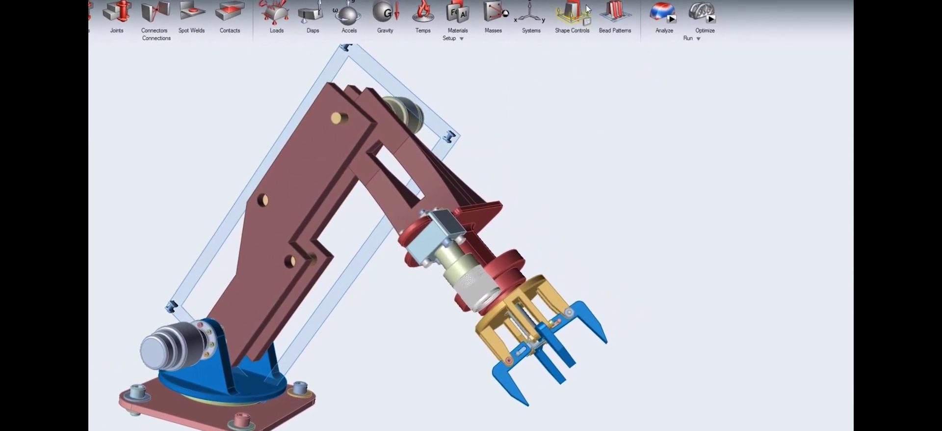
# - Apply symmetry planes to the arm's design space and start the optimization run
pyautogui.click(581, 15)
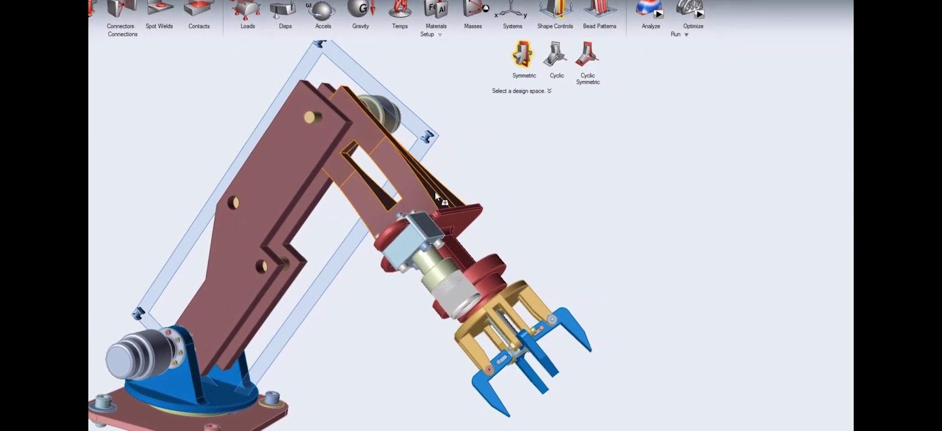
pyautogui.click(434, 191)
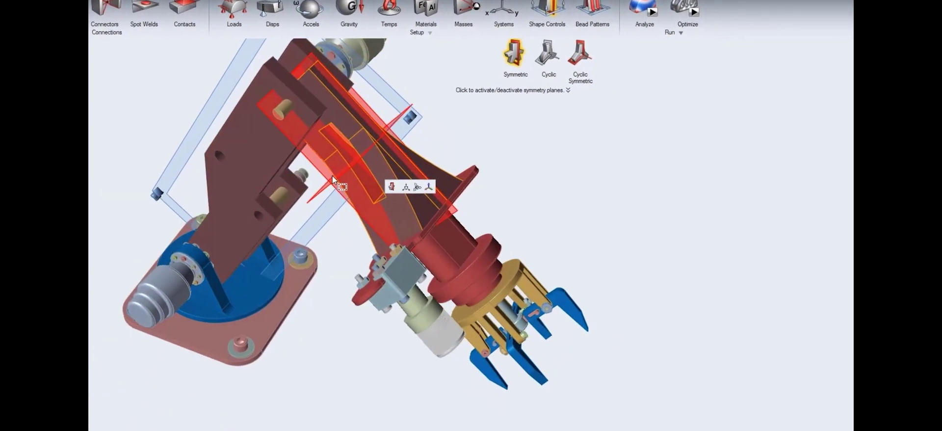
pyautogui.rightClick(552, 210)
pyautogui.click(721, 25)
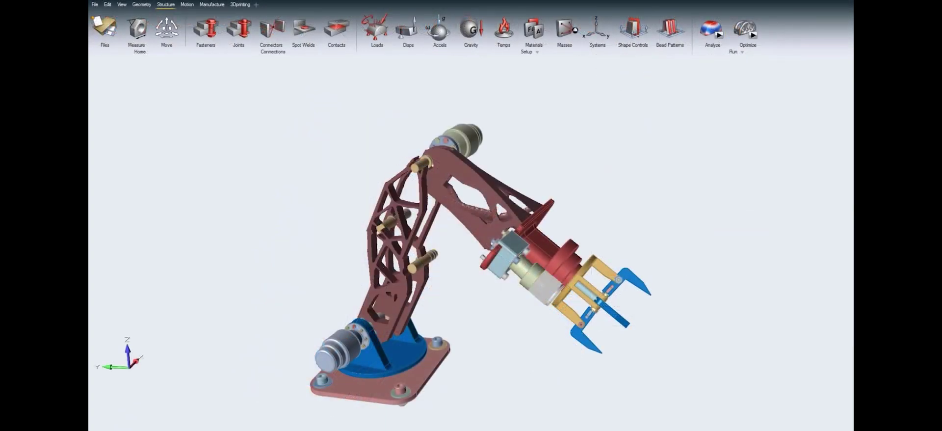
# - Turn the robot arm around and fit PolyNURBS to the optimized rocker arm shape
pyautogui.moveTo(332, 262)
pyautogui.mouseDown(button='right')
pyautogui.moveTo(570, 254)
pyautogui.moveTo(521, 217)
pyautogui.mouseUp(button='right')
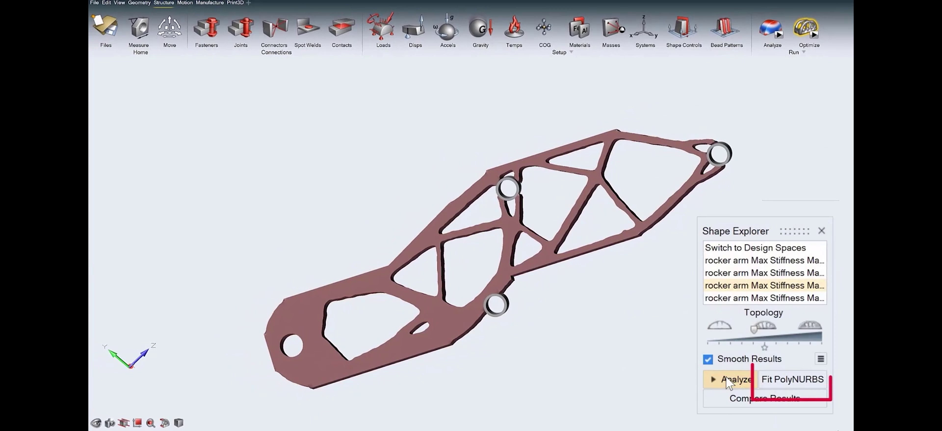
pyautogui.click(778, 385)
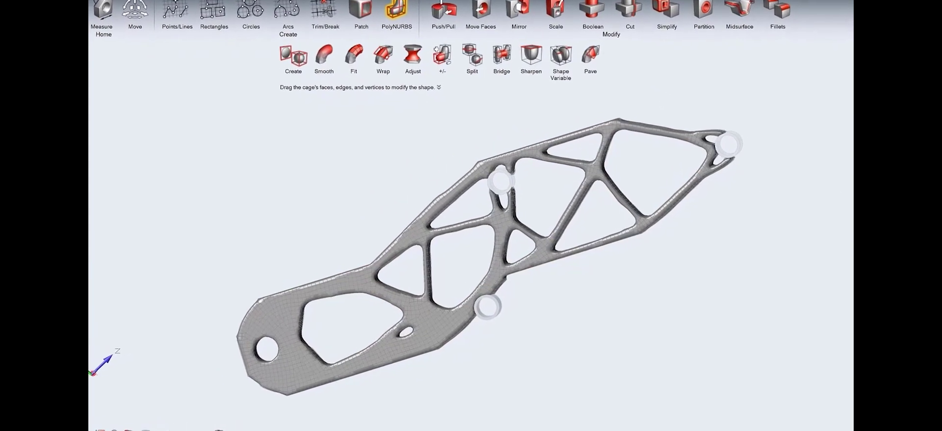